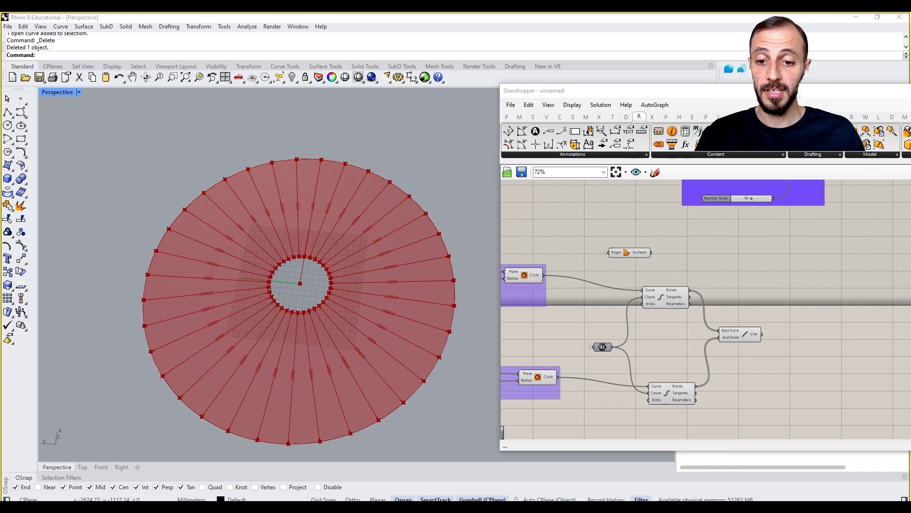
Add a Surface Split component fed by the Edges-to-Surface output.
right_drag(788, 351, 650, 342)
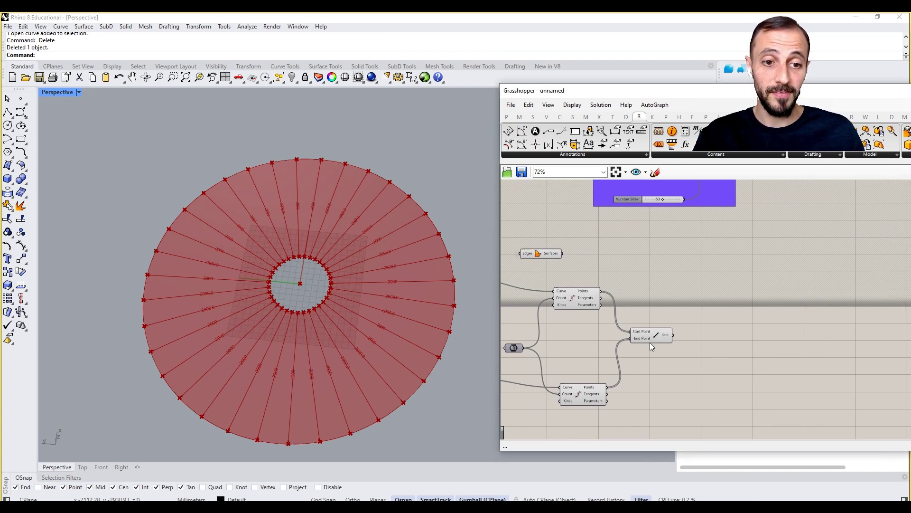
click(650, 343)
right_drag(741, 319, 799, 320)
double_click(799, 320)
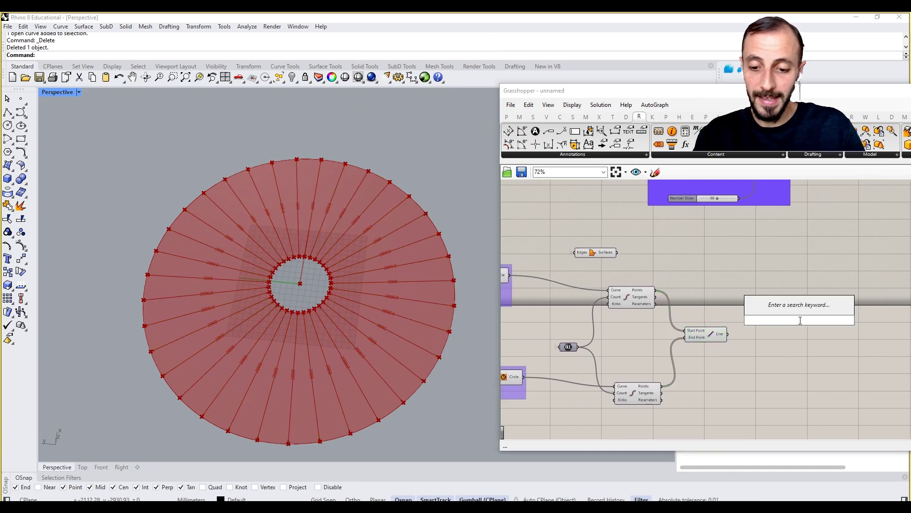
text(split)
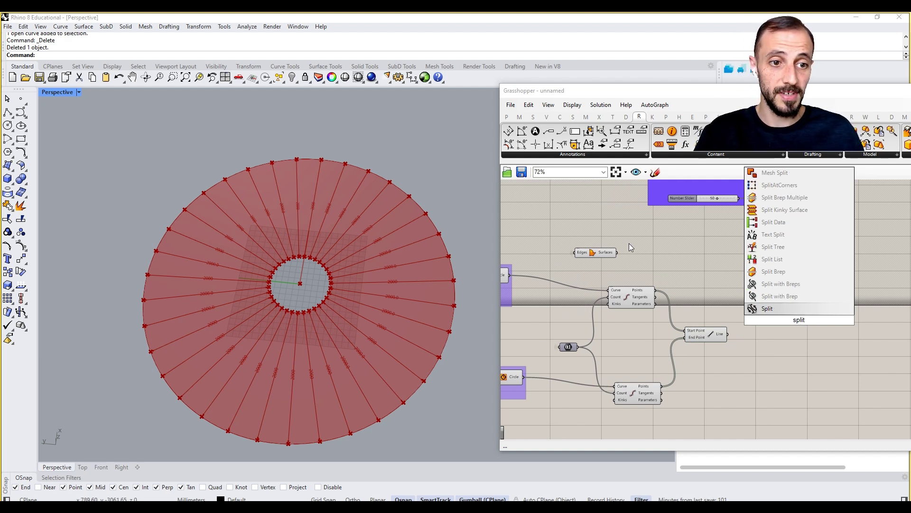
text( surf)
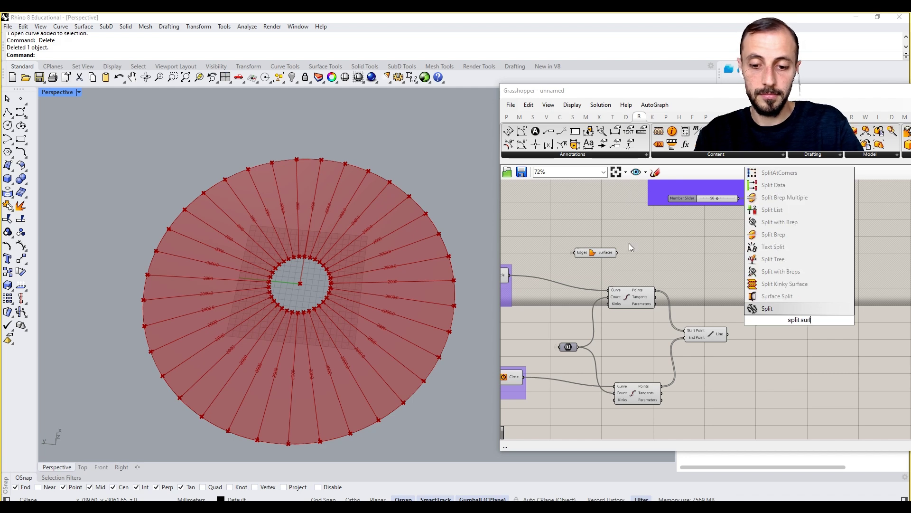
text(ace)
click(778, 283)
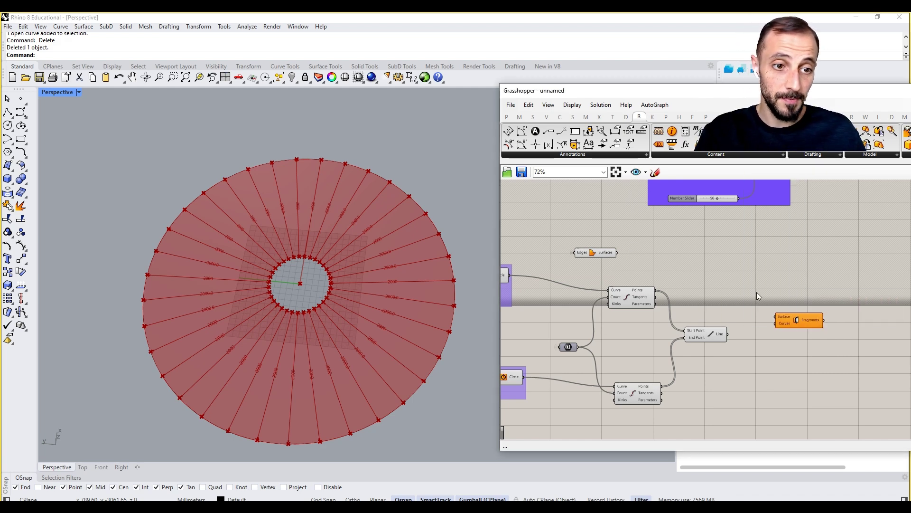
drag(617, 252, 782, 325)
Turn off preview for the Edges-to-Surface component and the three upstream components.
scroll(781, 325, down, 2)
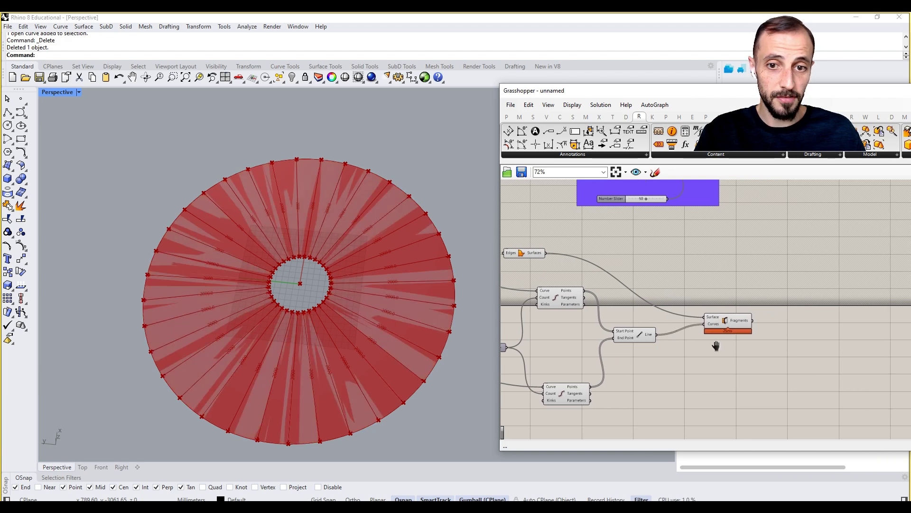
click(569, 255)
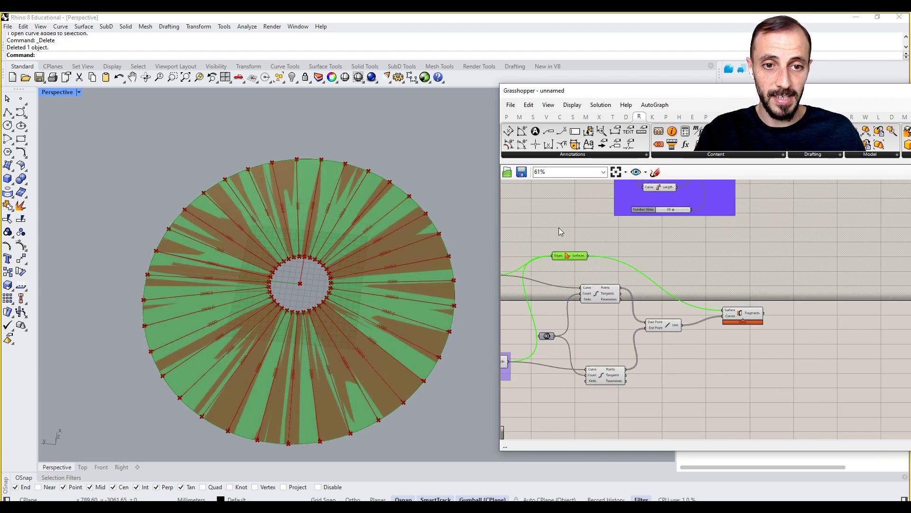
right_click(559, 228)
click(577, 242)
scroll(712, 317, up, 2)
scroll(711, 317, down, 3)
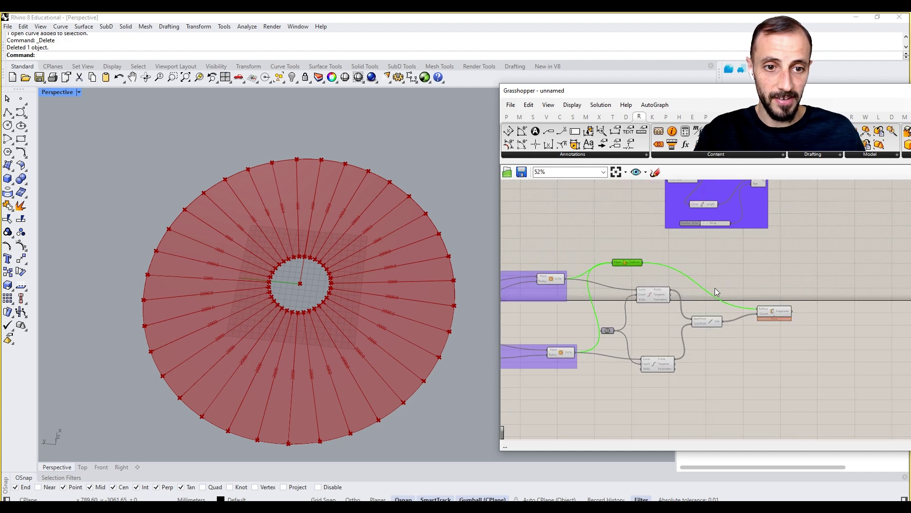
drag(727, 281, 640, 398)
right_click(664, 357)
click(694, 373)
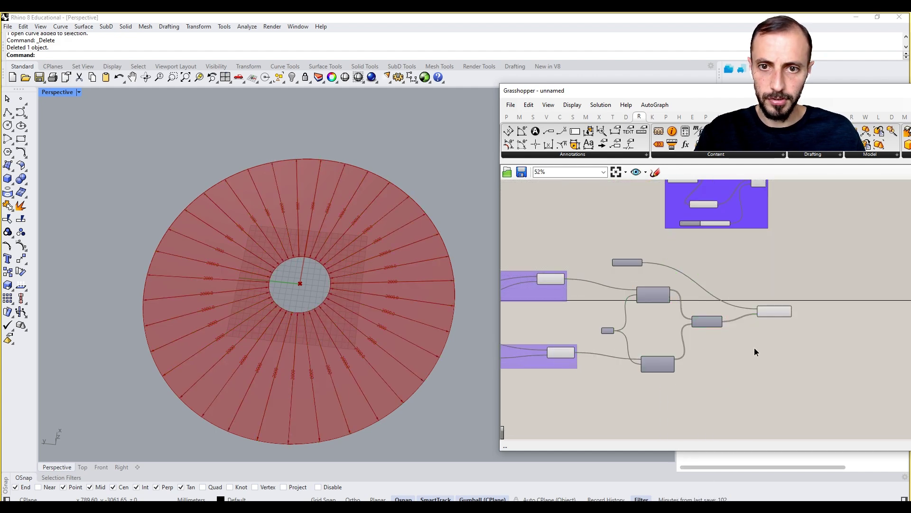
Add a List Item component taking the split fragments as its list.
scroll(759, 318, up, 8)
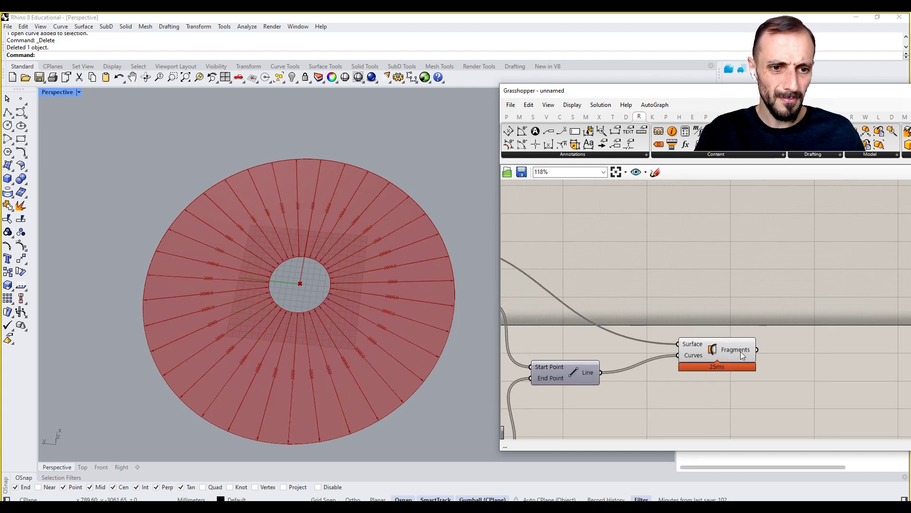
double_click(804, 352)
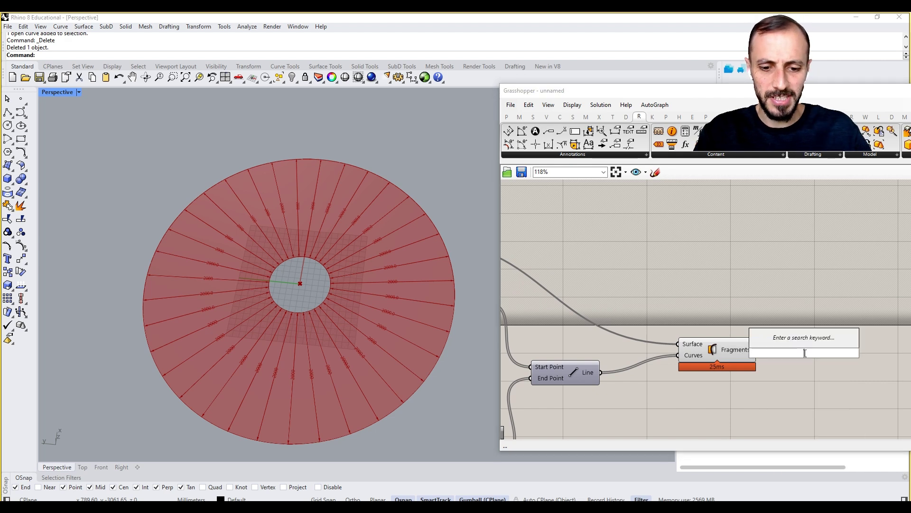
text(list)
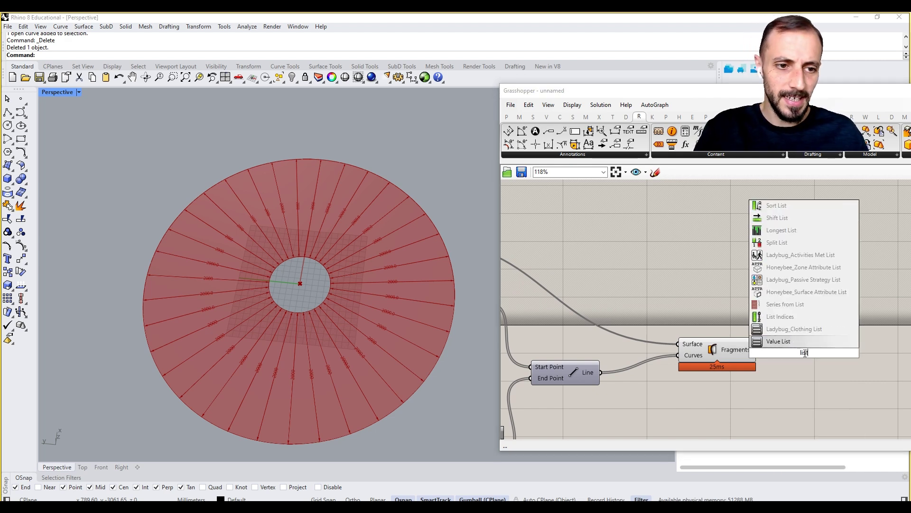
text( item)
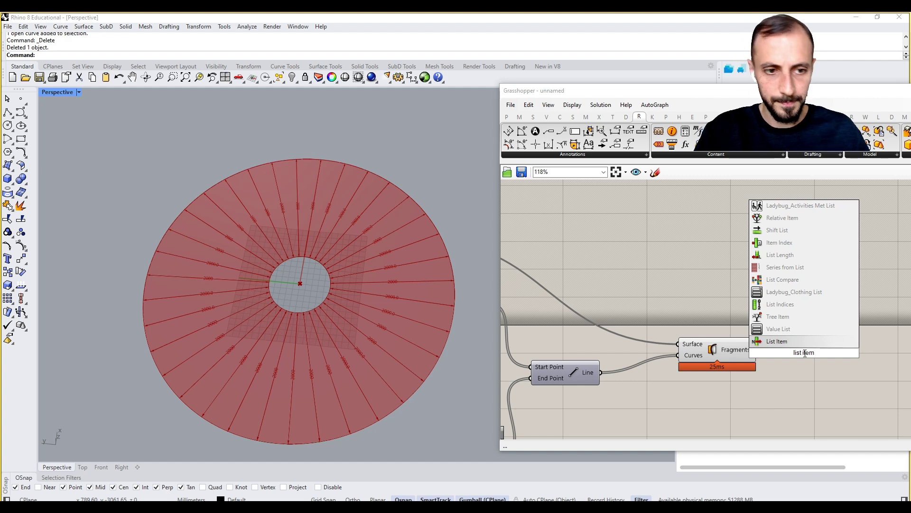
key(Return)
drag(758, 350, 797, 348)
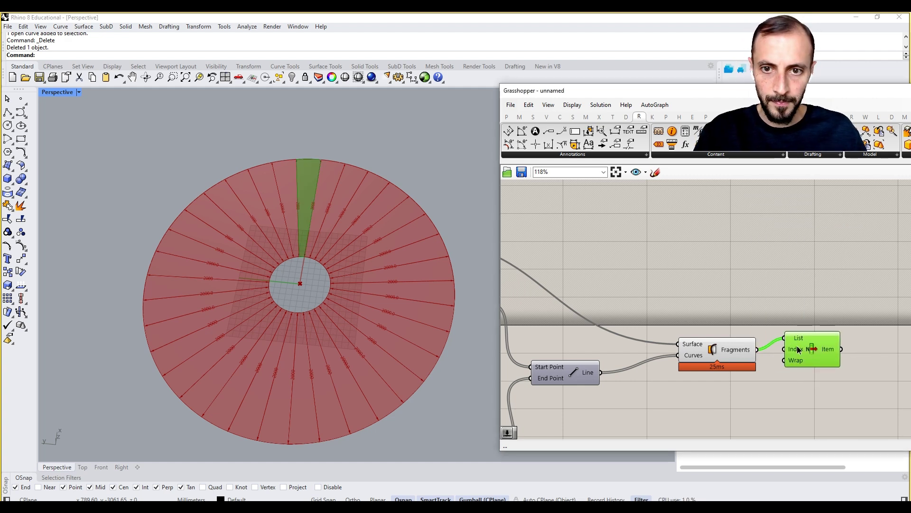
Drive List Item's index with a number slider, changing it from 20 to 34.
double_click(786, 402)
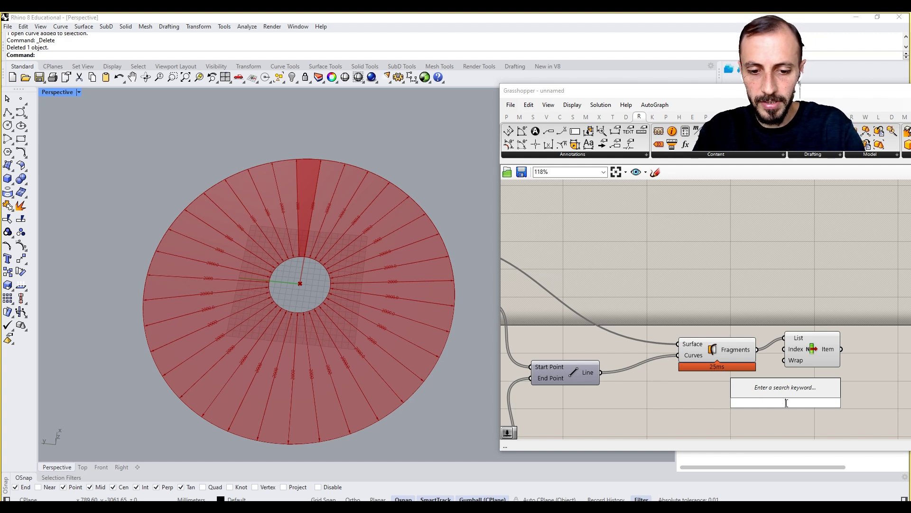
text(20)
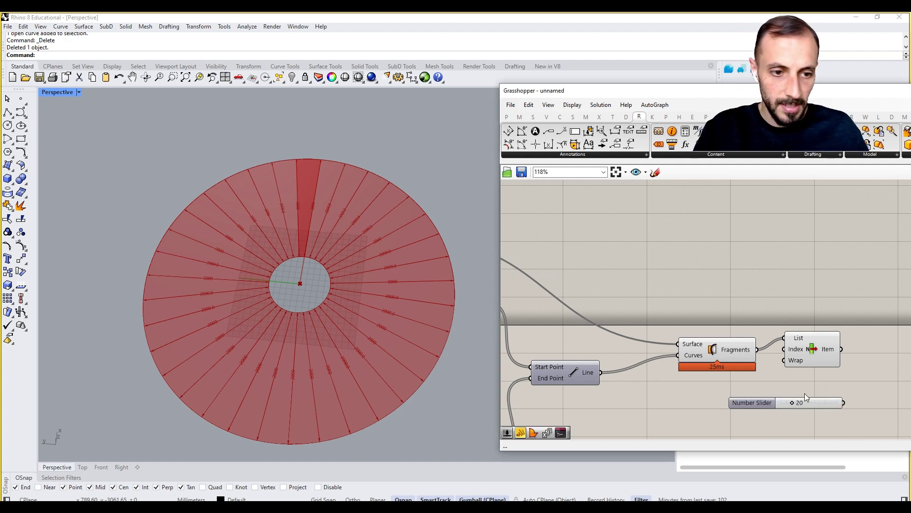
key(Return)
drag(784, 403, 819, 368)
drag(733, 403, 879, 421)
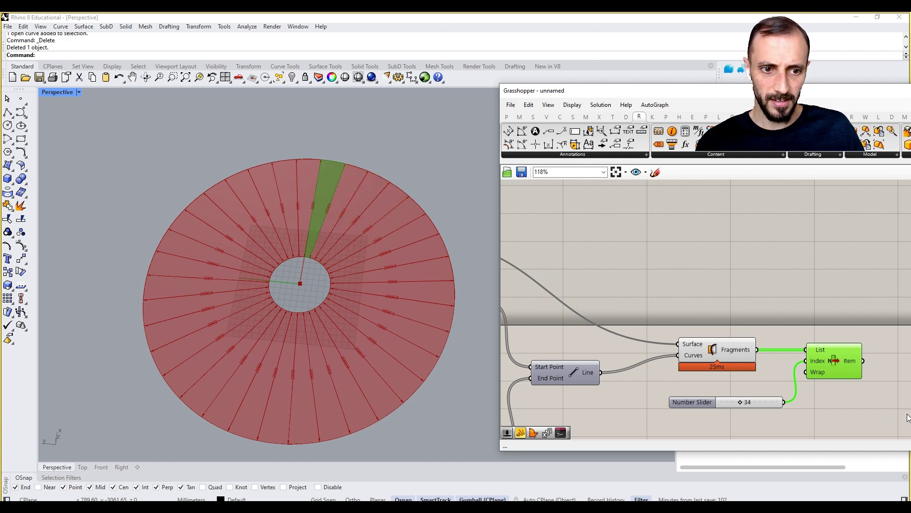
click(765, 404)
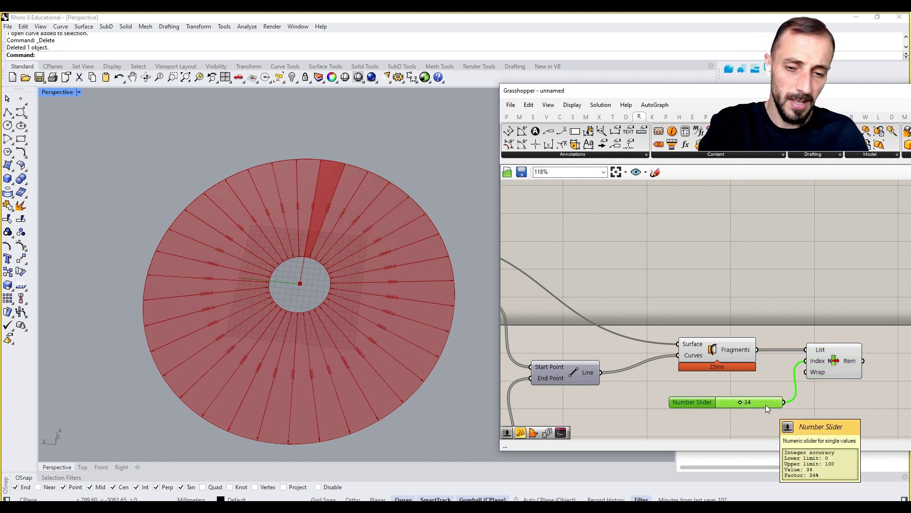
right_drag(801, 400, 711, 389)
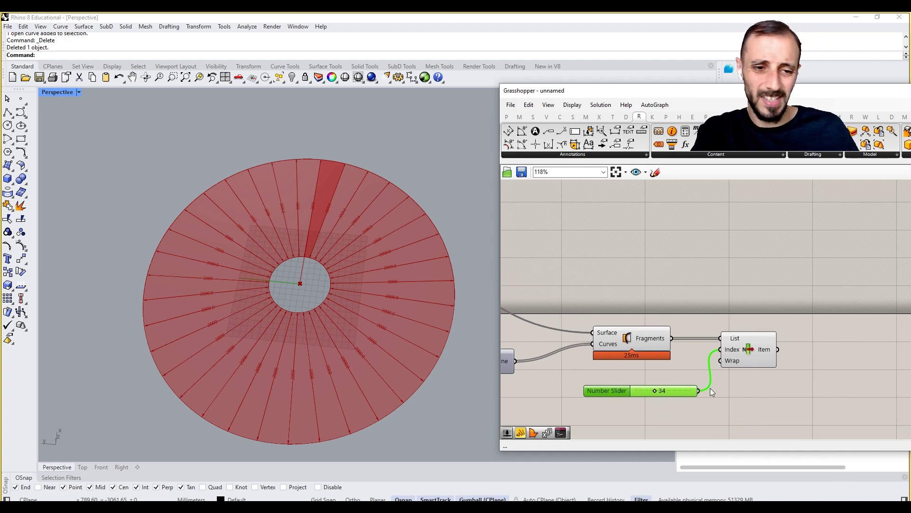
click(746, 352)
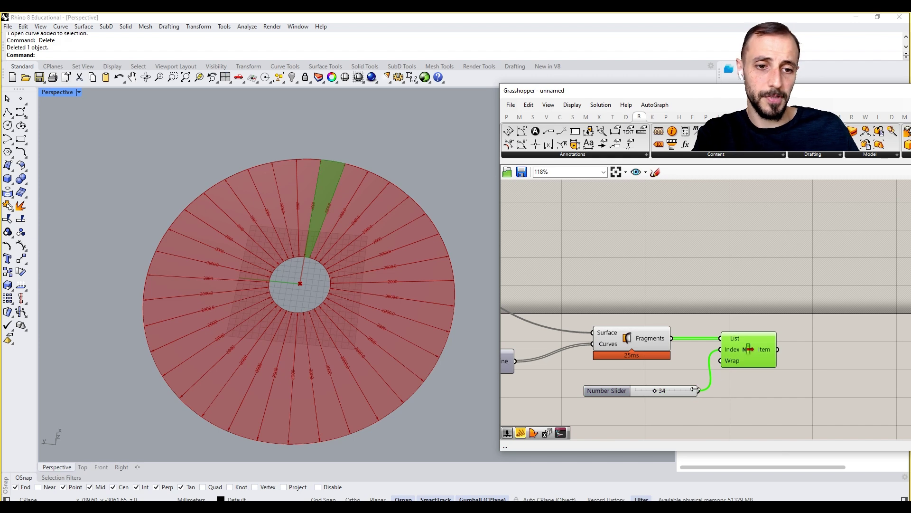
Delete the List Item component and its index slider.
key(Delete)
click(683, 394)
key(Delete)
scroll(700, 344, down, 5)
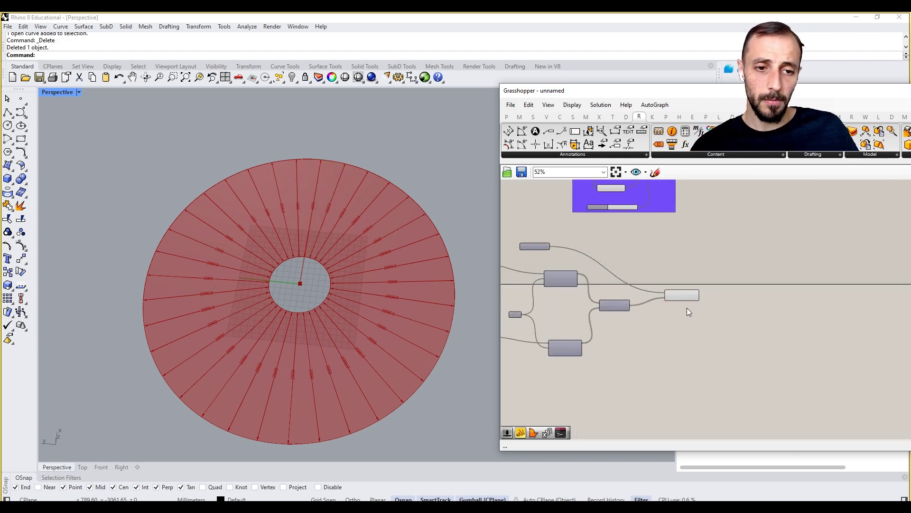
scroll(687, 311, up, 5)
click(684, 295)
Add a Move component and a Unit Z vector component beside Surface Split.
double_click(750, 338)
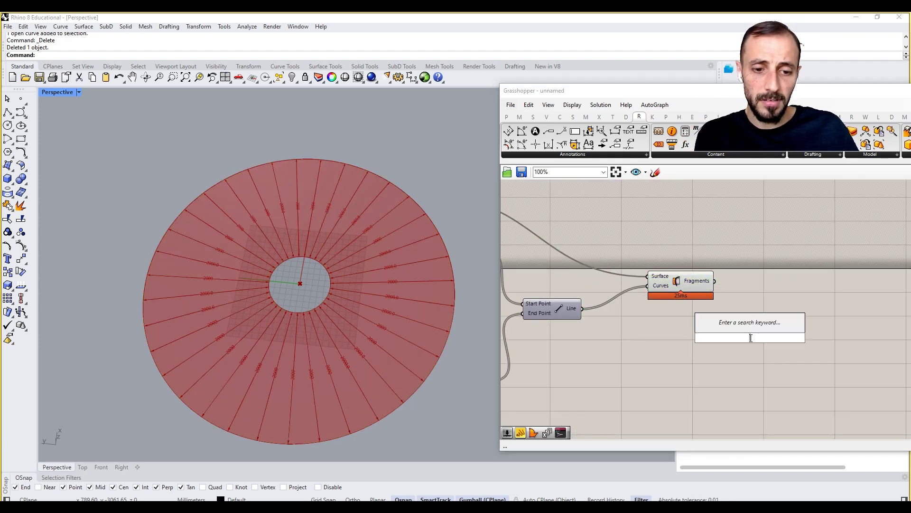
text(move)
key(Return)
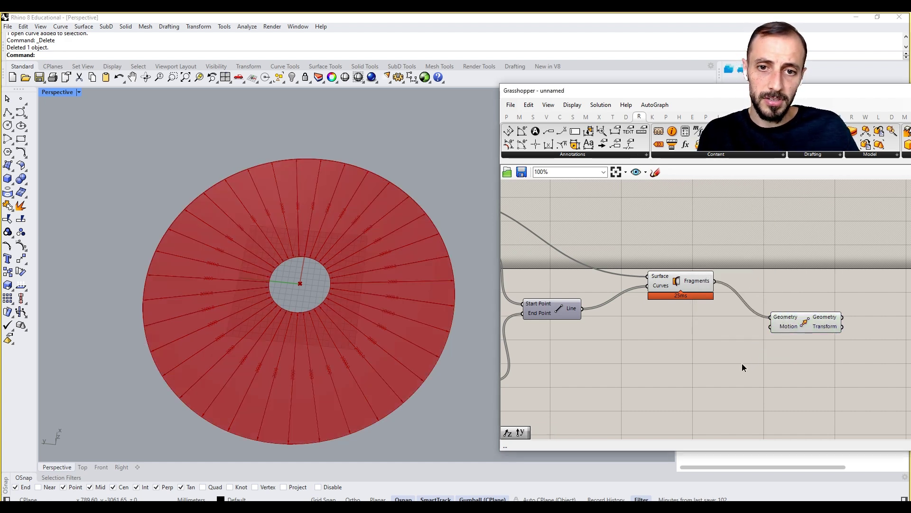
double_click(742, 363)
text(z)
click(727, 352)
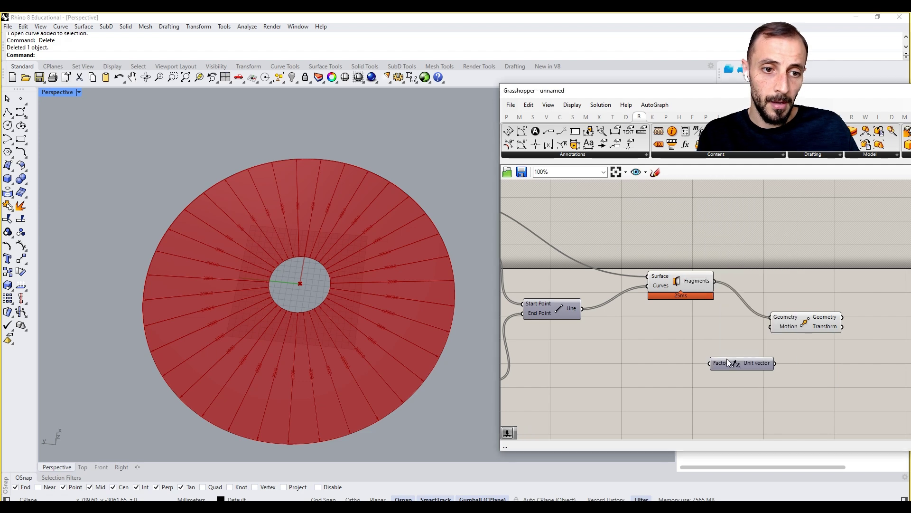
scroll(712, 346, down, 5)
scroll(690, 334, up, 4)
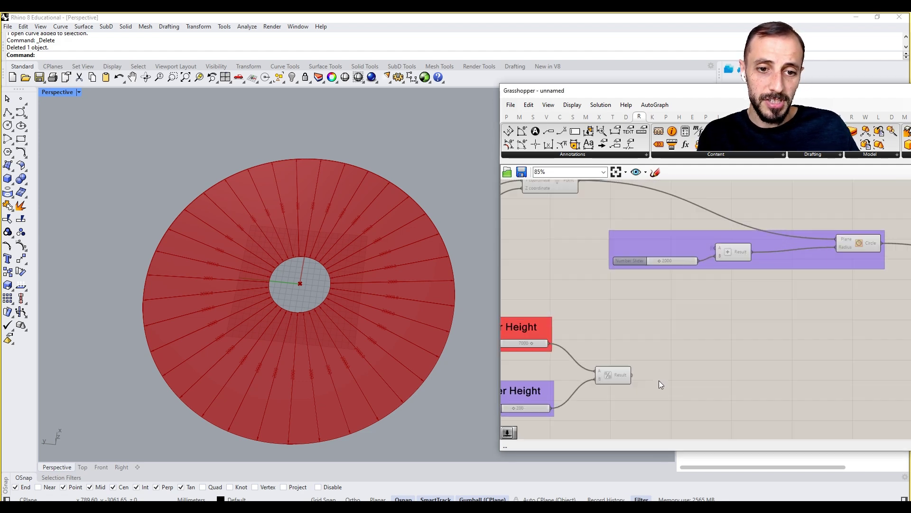
Reposition the Floor and Riser Height sliders and the division component together.
drag(710, 295, 728, 365)
scroll(554, 403, down, 3)
scroll(760, 361, up, 4)
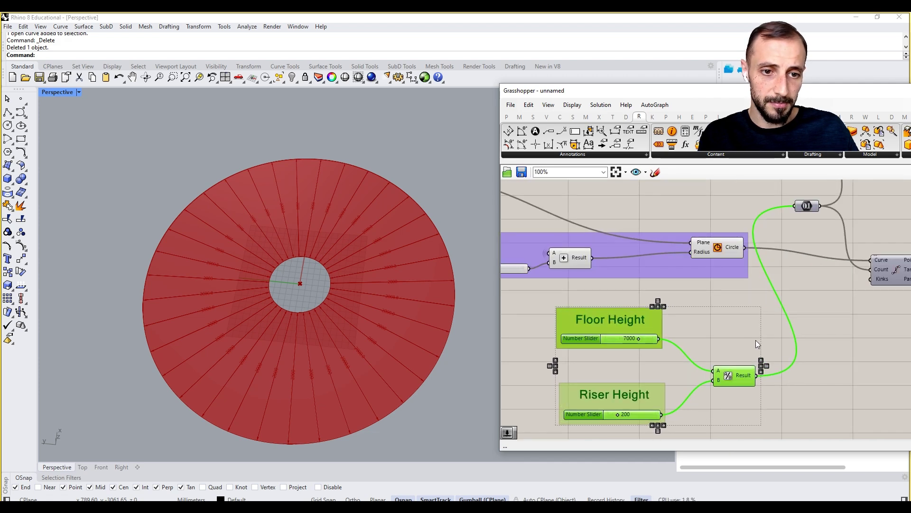
double_click(783, 372)
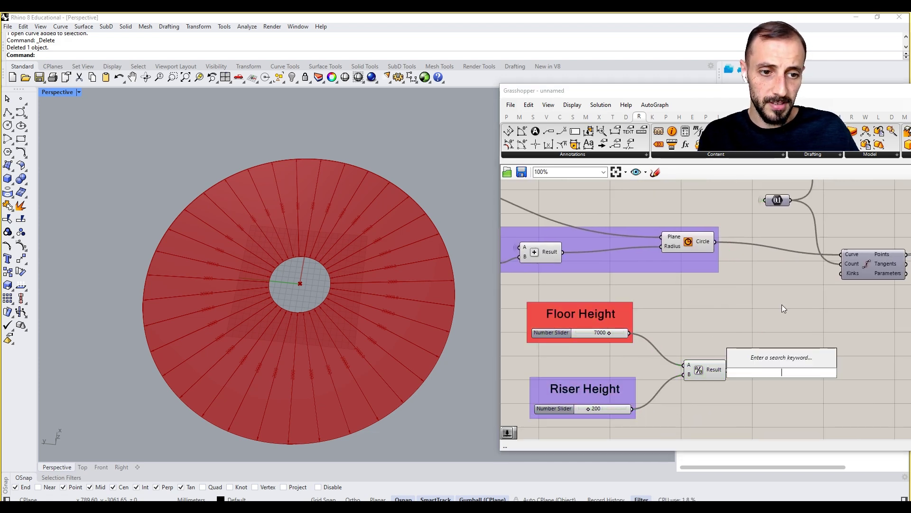
key(Escape)
scroll(759, 294, down, 2)
drag(717, 288, 558, 385)
right_drag(665, 346, 620, 320)
drag(620, 321, 637, 348)
click(750, 318)
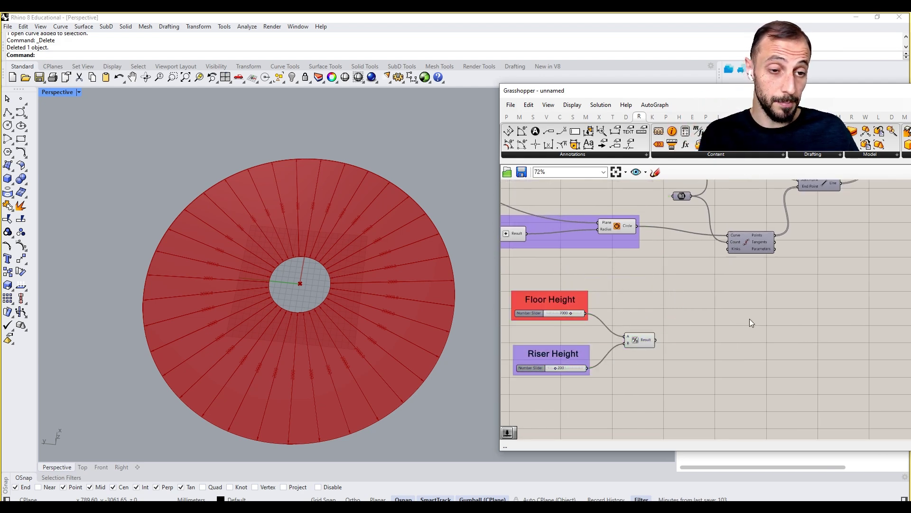
Add a Number parameter and wire the riser height into it.
double_click(736, 334)
text(number)
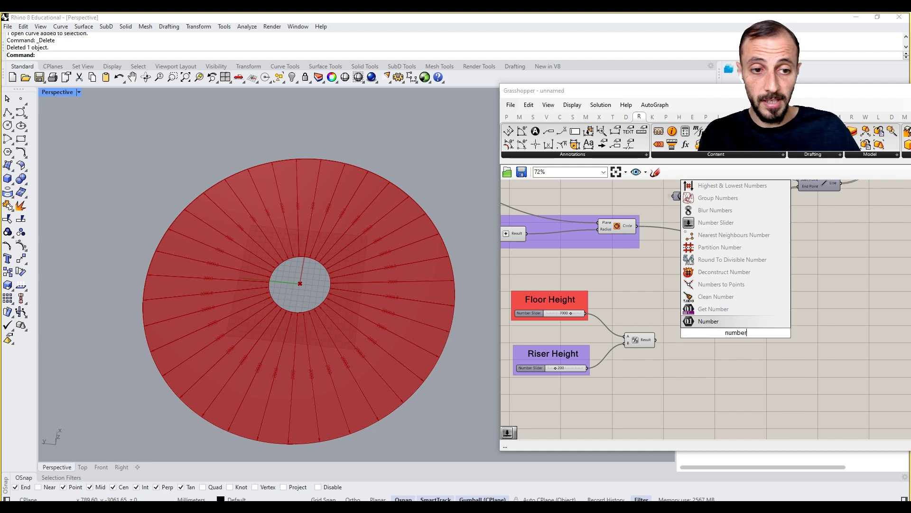
key(Return)
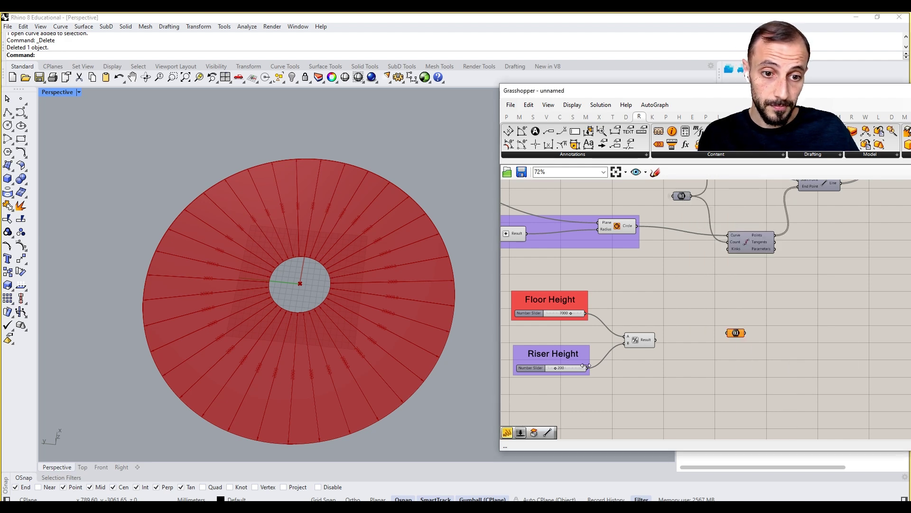
drag(686, 336, 729, 333)
Set the Number parameter's wire display to Hidden.
right_click(733, 331)
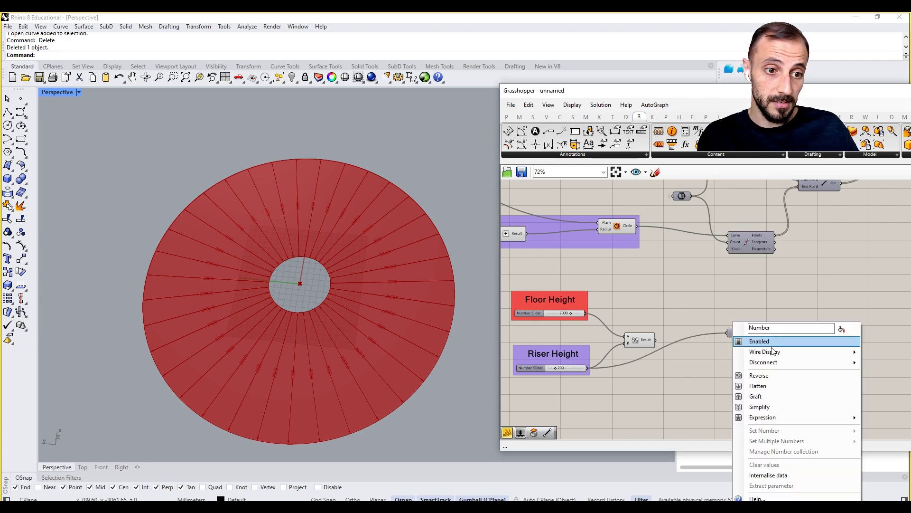
mouse_move(776, 355)
click(709, 373)
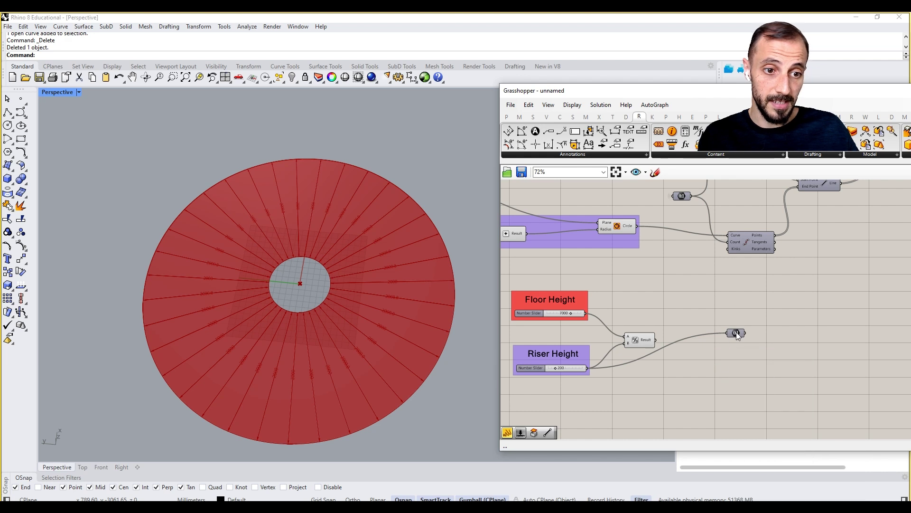
drag(736, 332, 733, 345)
click(758, 355)
right_click(729, 347)
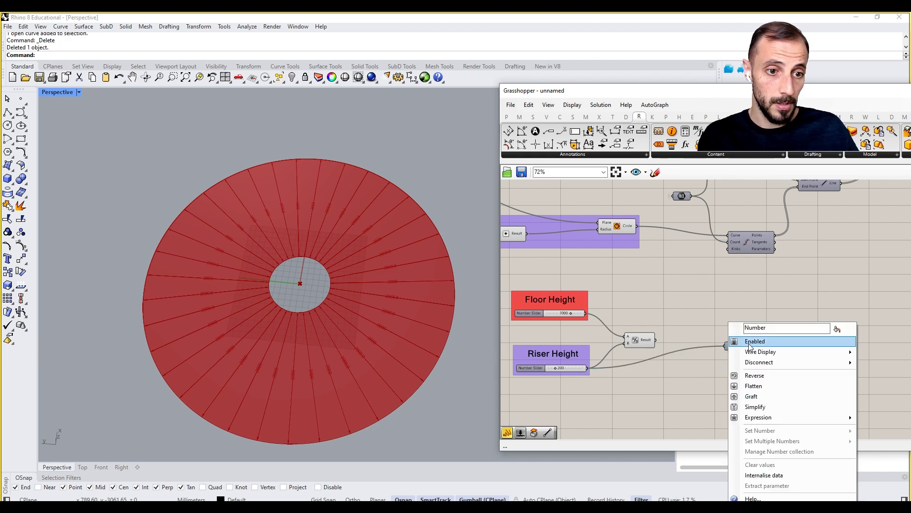
mouse_move(807, 360)
click(879, 372)
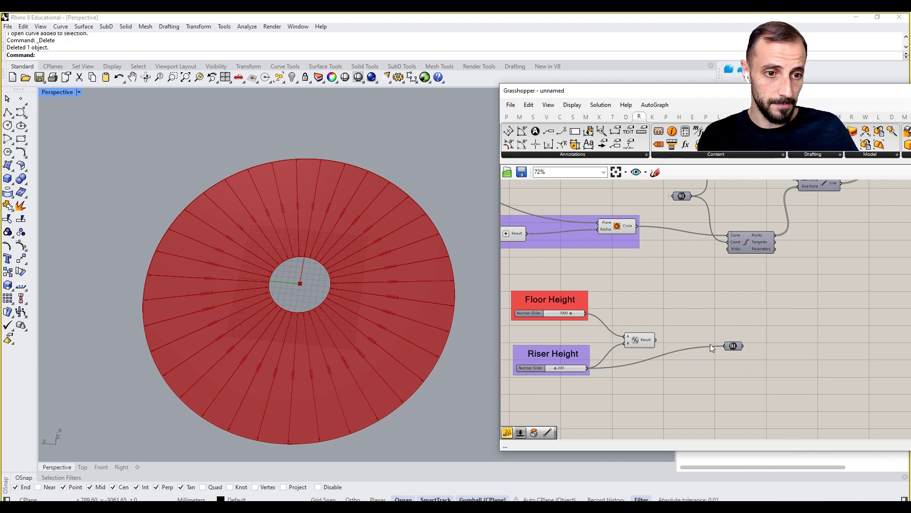
right_click(733, 345)
mouse_move(754, 352)
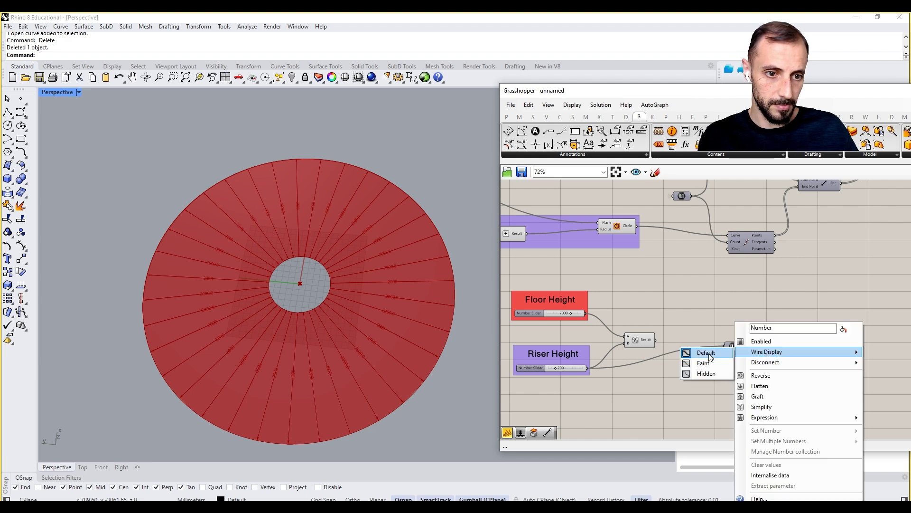
click(707, 375)
Add a Series component near the Move and Unit Z components.
right_drag(788, 345, 677, 366)
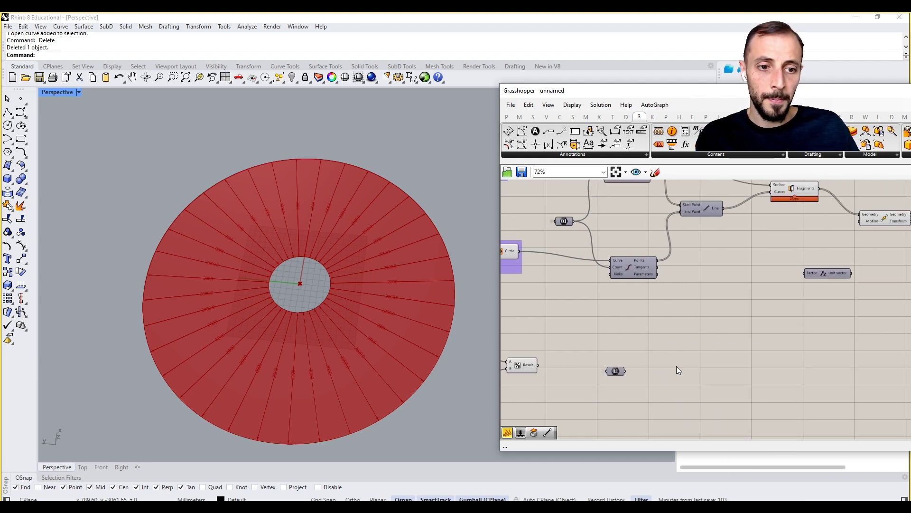
double_click(707, 358)
text(serie)
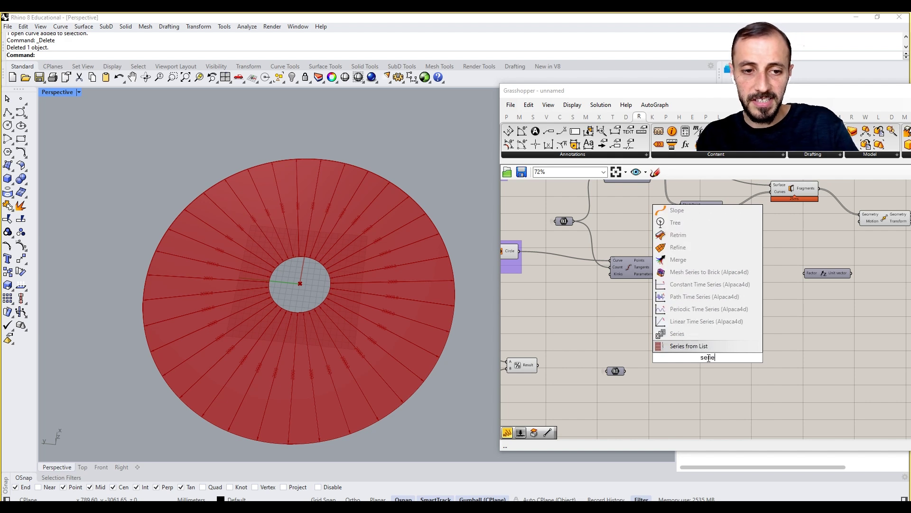
click(689, 333)
right_drag(673, 359, 805, 306)
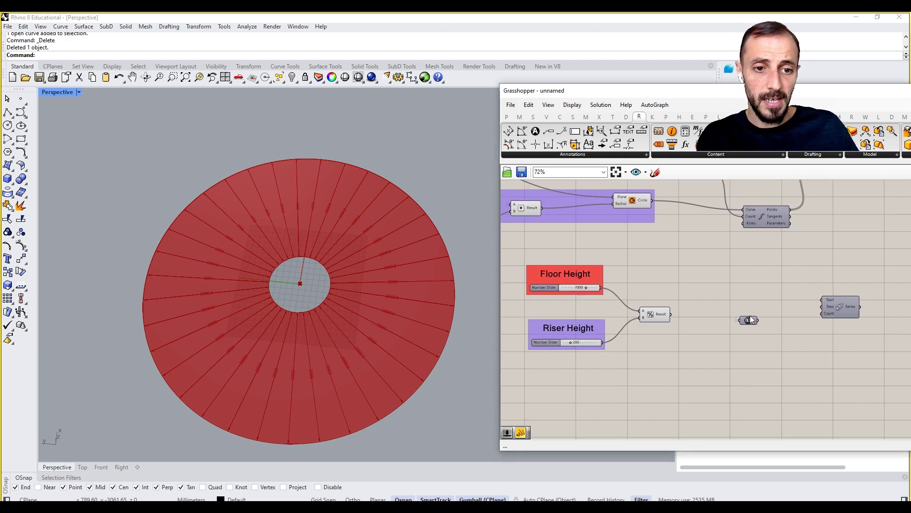
drag(756, 316, 748, 339)
Feed the division result into Series Count and place the riser Number at Step.
right_drag(784, 334, 705, 372)
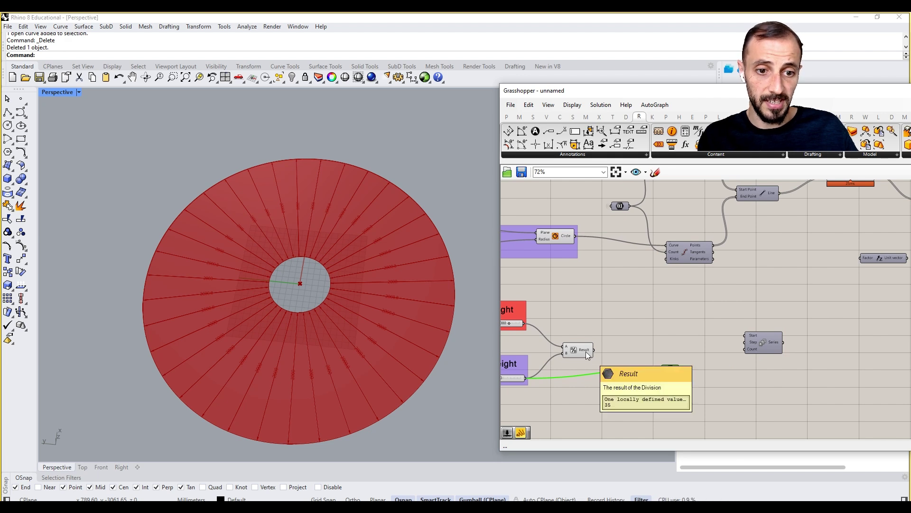
drag(594, 350, 746, 351)
drag(671, 369, 701, 343)
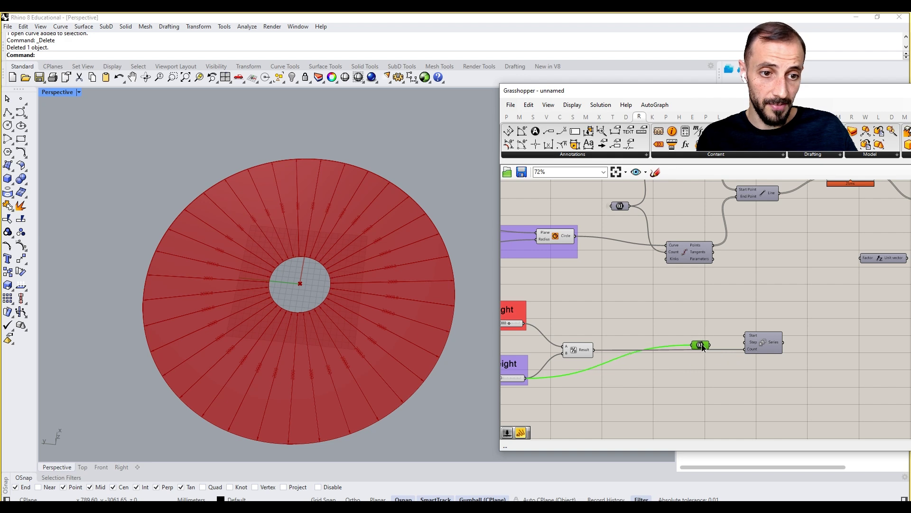
click(737, 340)
scroll(737, 340, up, 2)
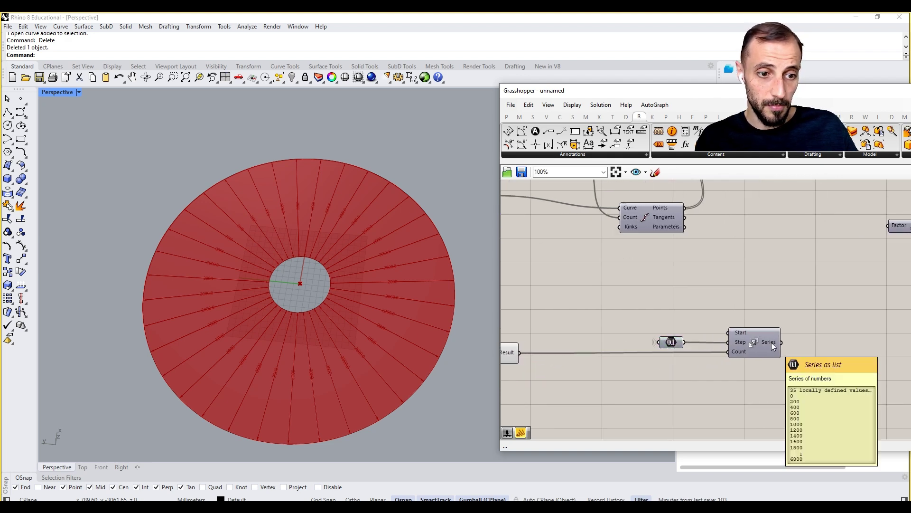
right_drag(770, 343, 573, 378)
Wire the Series into Unit Z's factor and the Z vectors into Move's Motion.
drag(655, 314, 690, 264)
right_drag(742, 278, 714, 334)
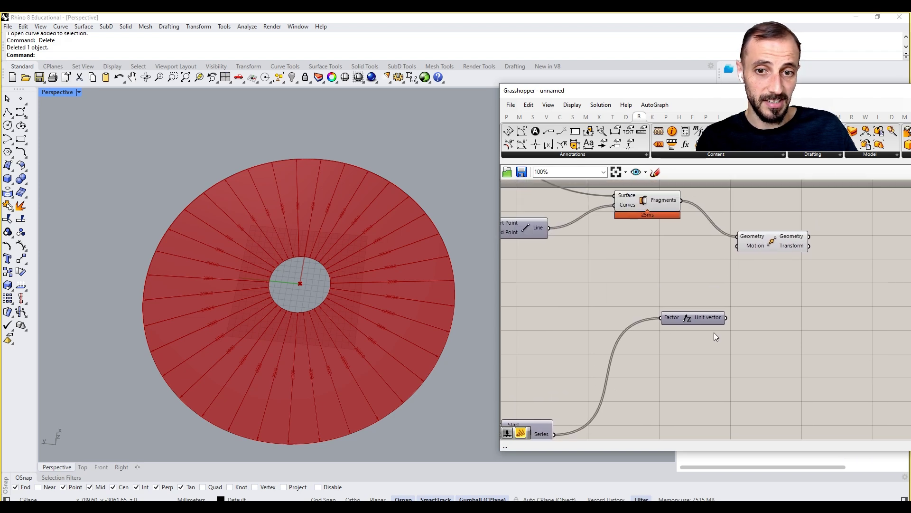
drag(734, 266, 736, 247)
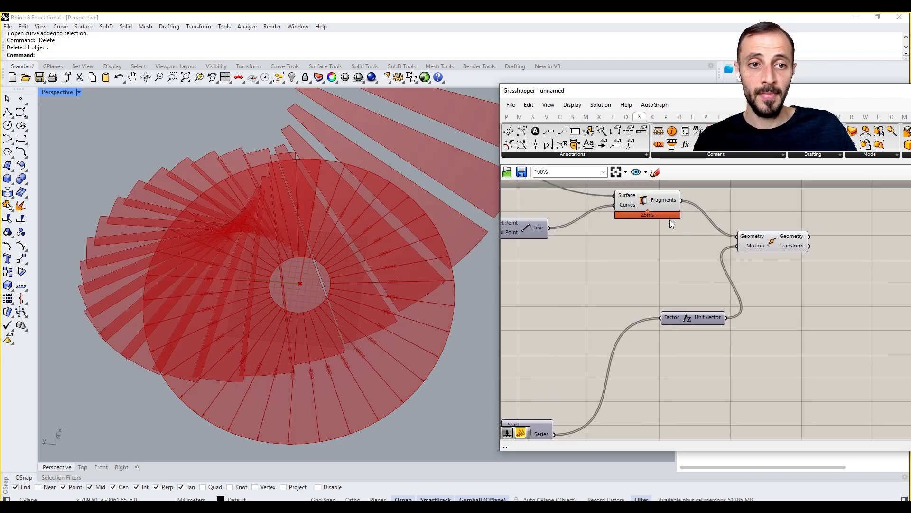
Hide the flat Surface Split fragments and orbit to a side view of the stairs.
click(667, 210)
right_click(648, 247)
click(672, 263)
scroll(319, 300, down, 5)
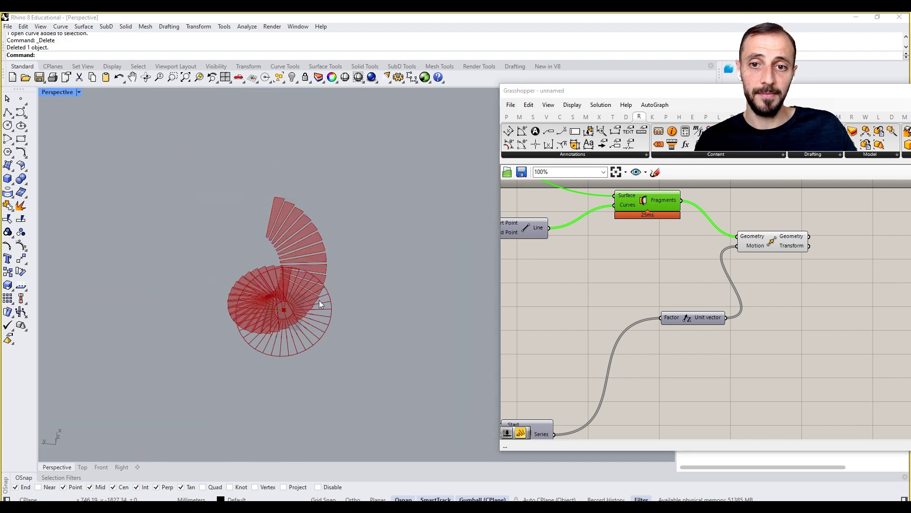
right_drag(319, 301, 343, 283)
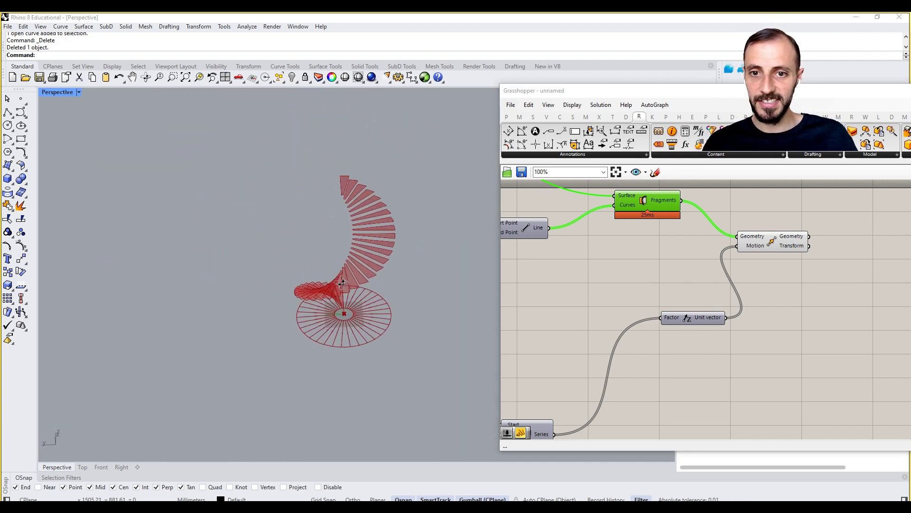
Adjust both circle radius sliders, leaving the outer radius at 1826, and orbit the stair.
scroll(671, 306, down, 2)
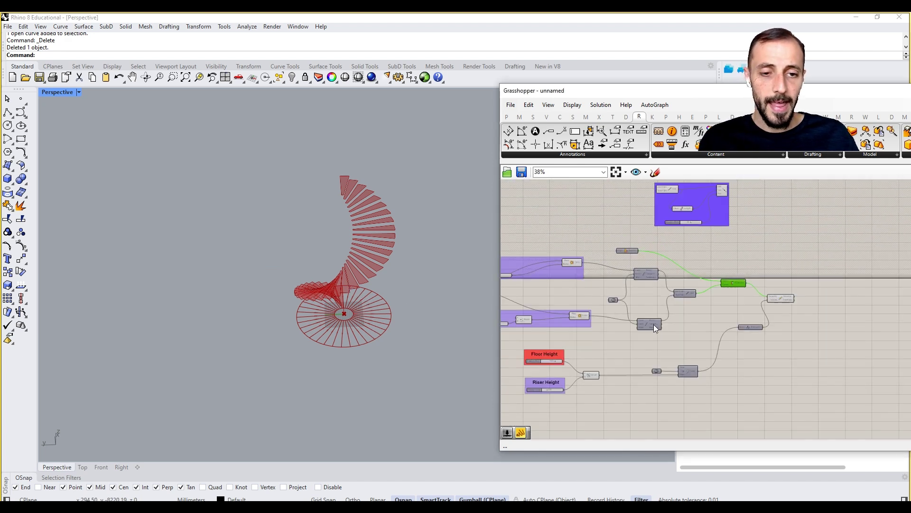
right_drag(653, 324, 550, 273)
scroll(565, 287, up, 5)
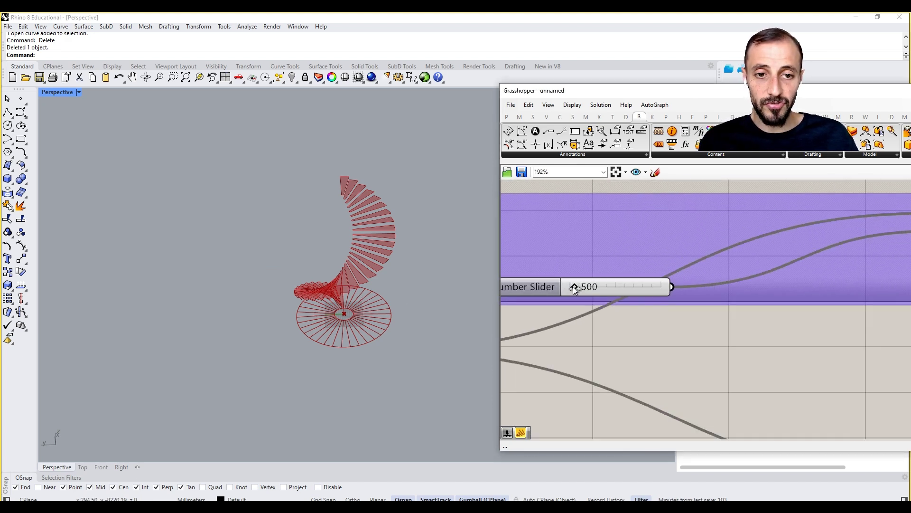
mouse_move(577, 286)
mouse_down()
mouse_move(594, 284)
mouse_move(576, 285)
mouse_up()
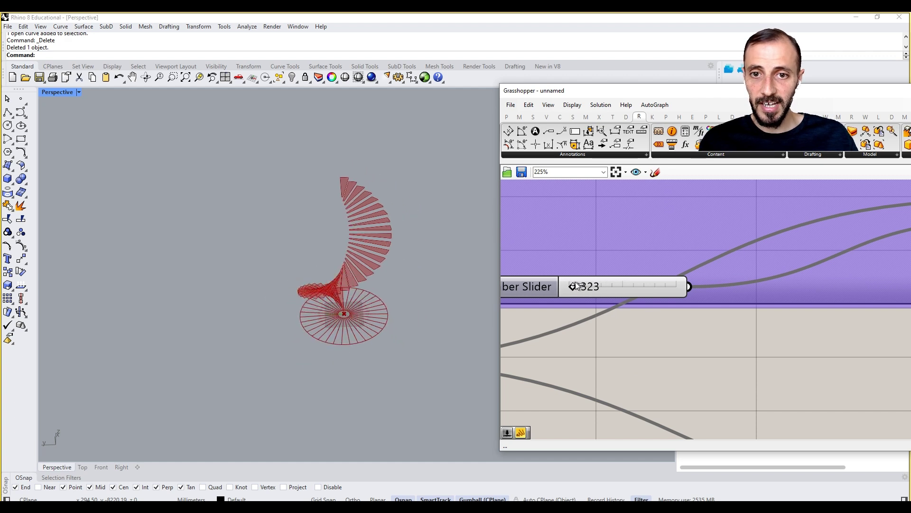
scroll(633, 239, down, 3)
scroll(644, 326, up, 2)
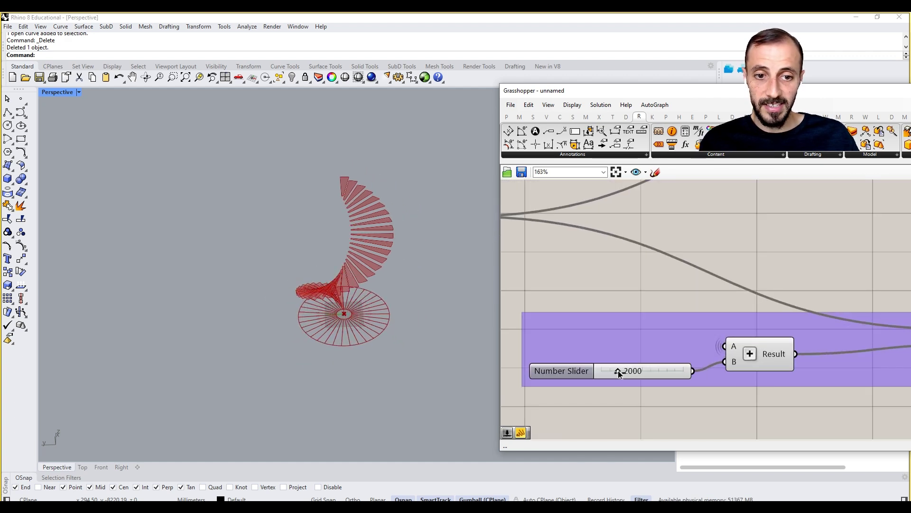
mouse_move(619, 373)
mouse_down()
mouse_move(627, 371)
mouse_move(615, 369)
mouse_up()
scroll(304, 276, up, 4)
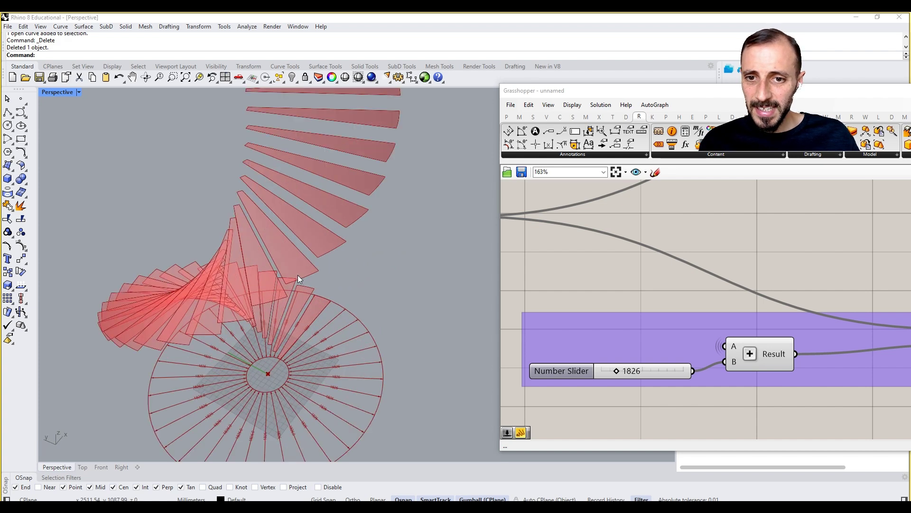
right_drag(298, 274, 258, 251)
Enter 8000 as the Floor Height, replacing 7000, and check the taller stair.
scroll(549, 311, down, 5)
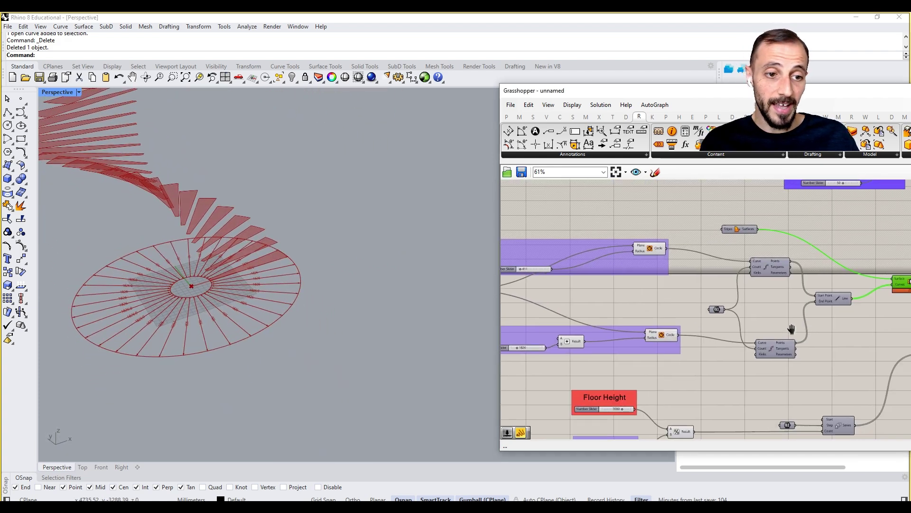
right_drag(791, 329, 793, 241)
scroll(619, 384, up, 3)
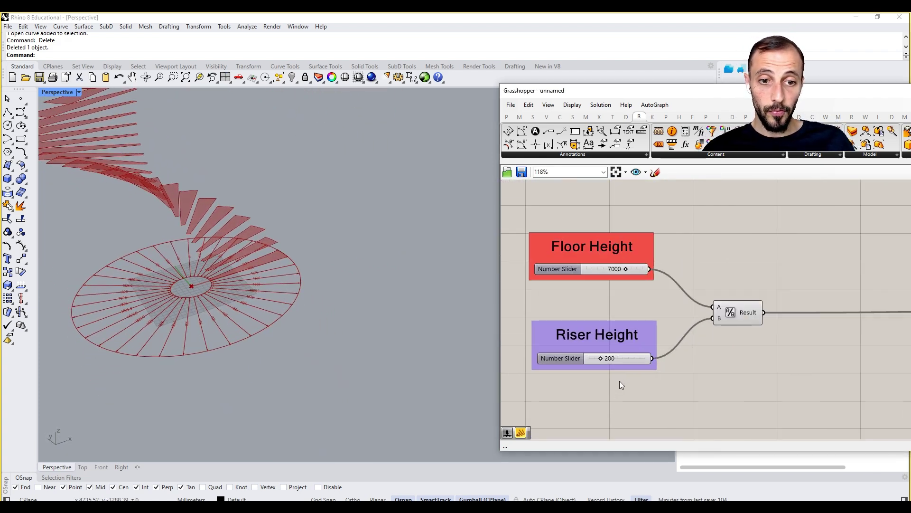
right_drag(333, 299, 283, 265)
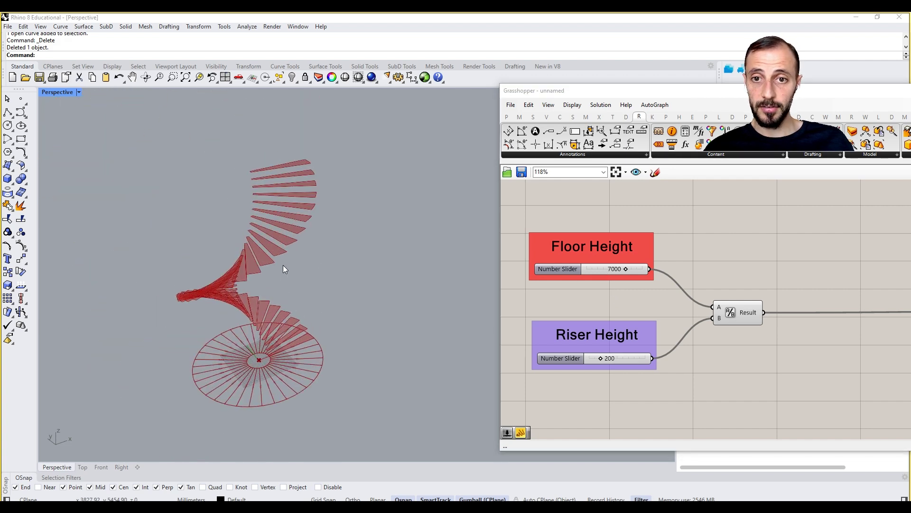
double_click(601, 269)
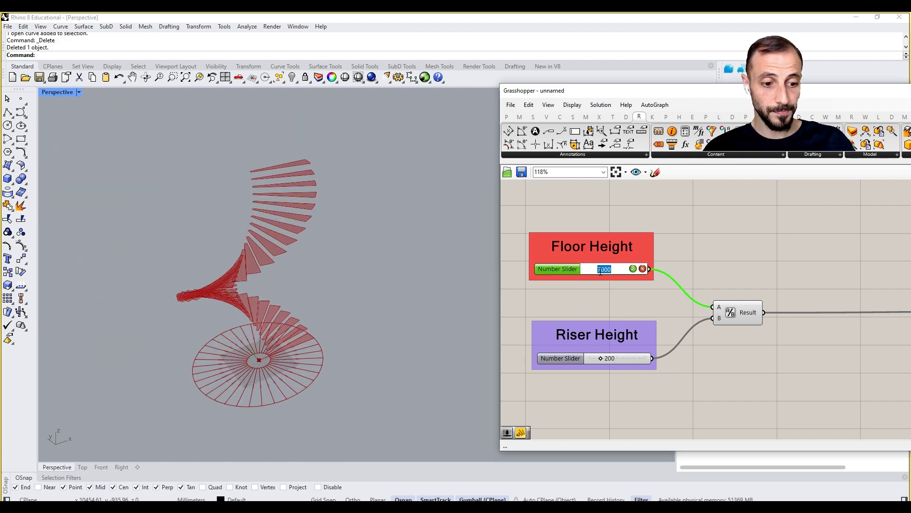
text(8000)
key(Return)
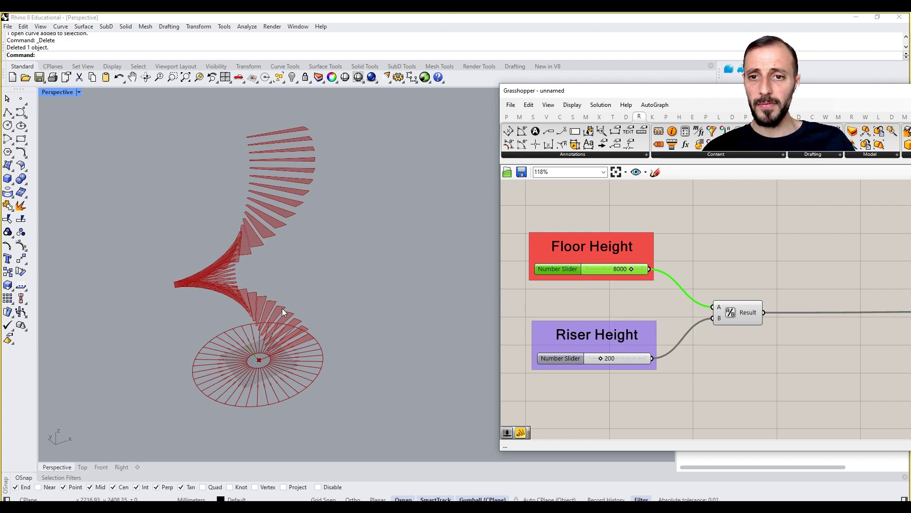
shift+right_drag(282, 308, 295, 304)
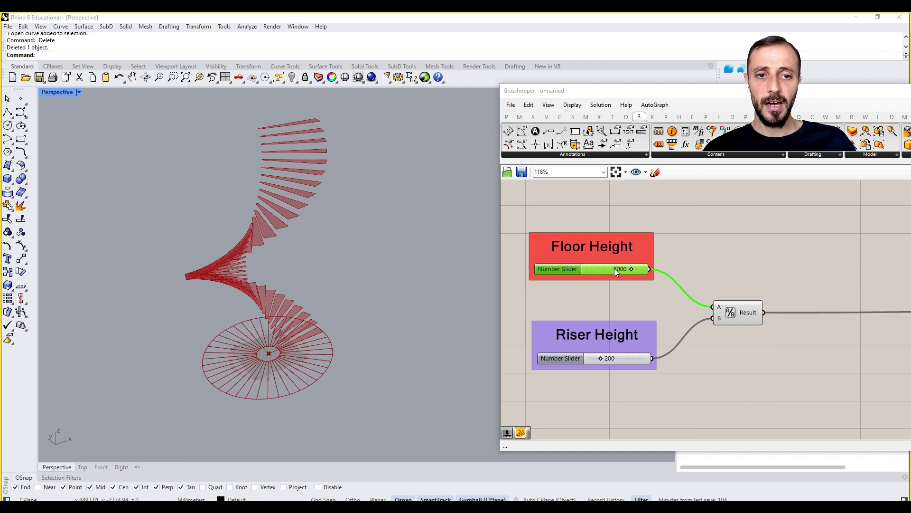
Wire temporary 1200 and 12000 sliders into the division's A input, then delete the 1200.
double_click(598, 295)
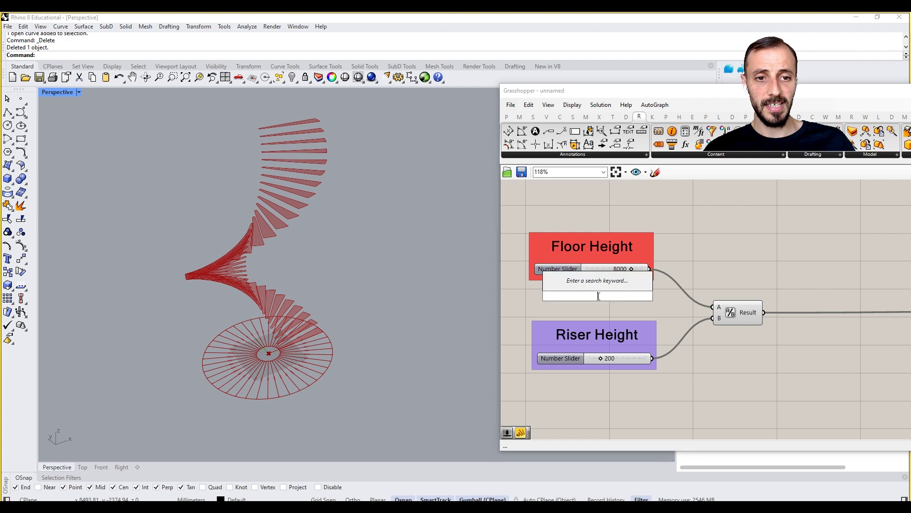
text(120)
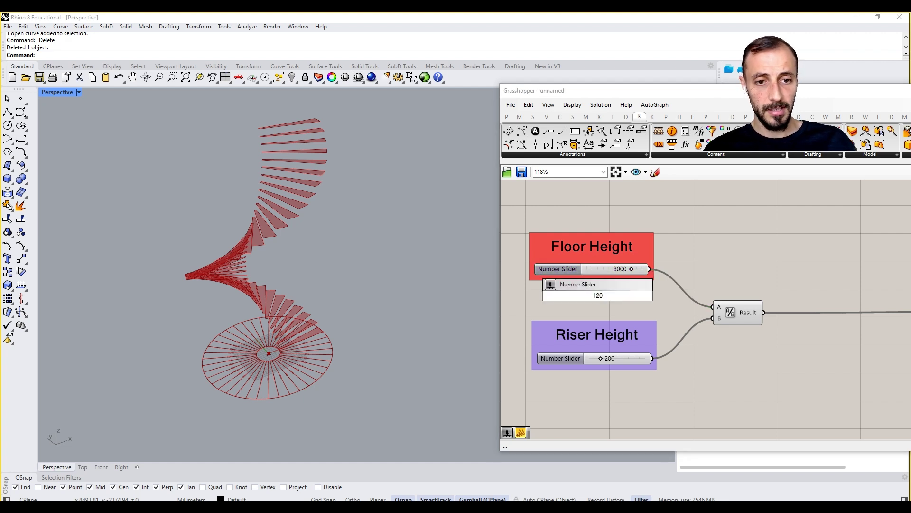
text(0)
key(Return)
drag(656, 296, 716, 307)
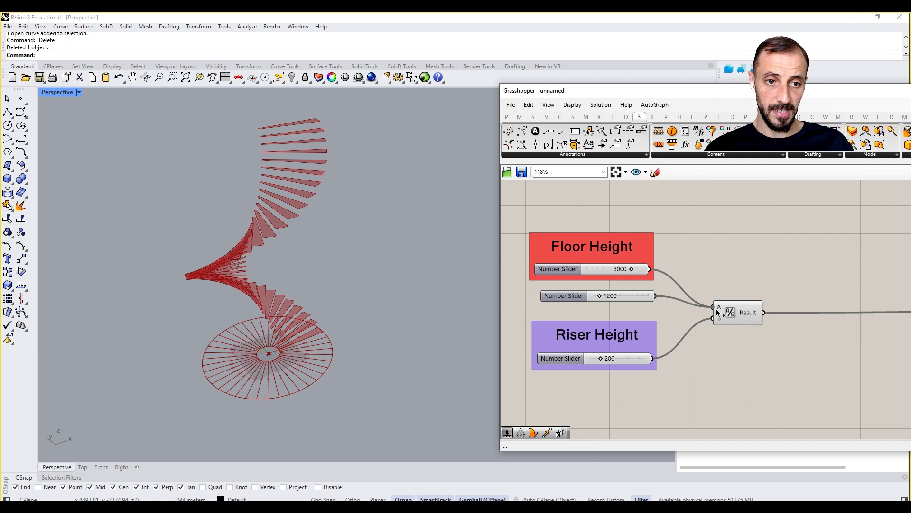
double_click(620, 313)
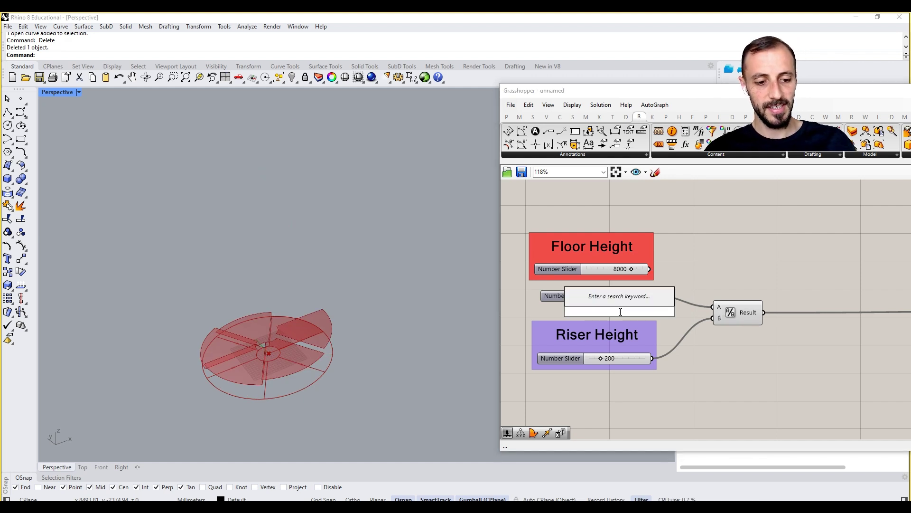
text(12000)
key(Return)
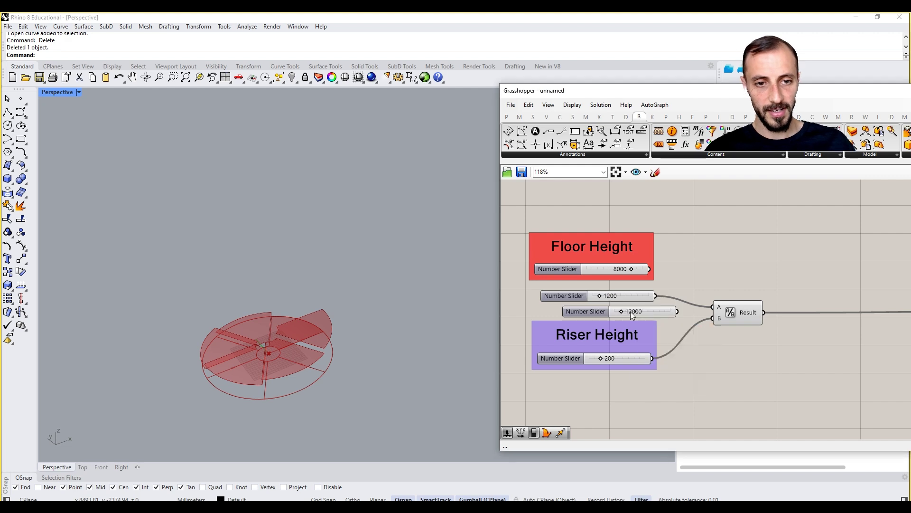
drag(704, 307, 713, 307)
click(636, 295)
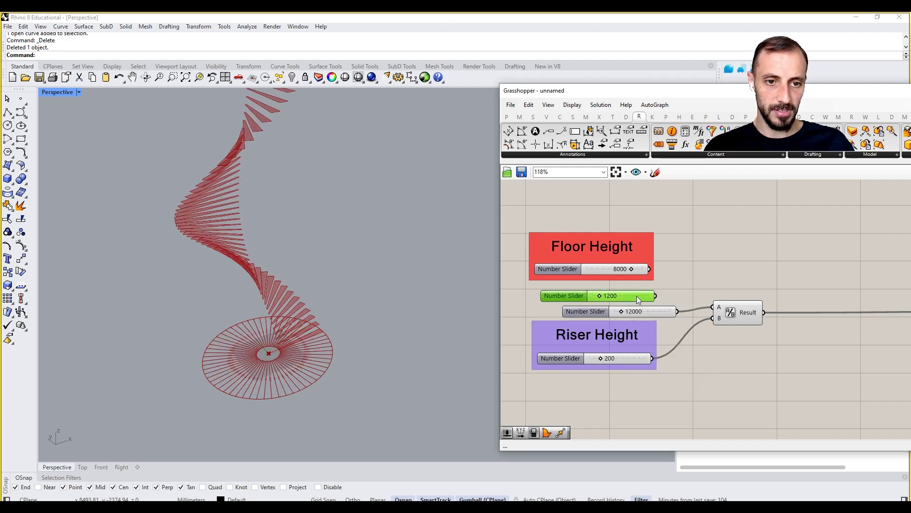
key(Delete)
Orbit around the taller stair and reconnect Floor Height to the division's A input.
right_drag(280, 259, 302, 360)
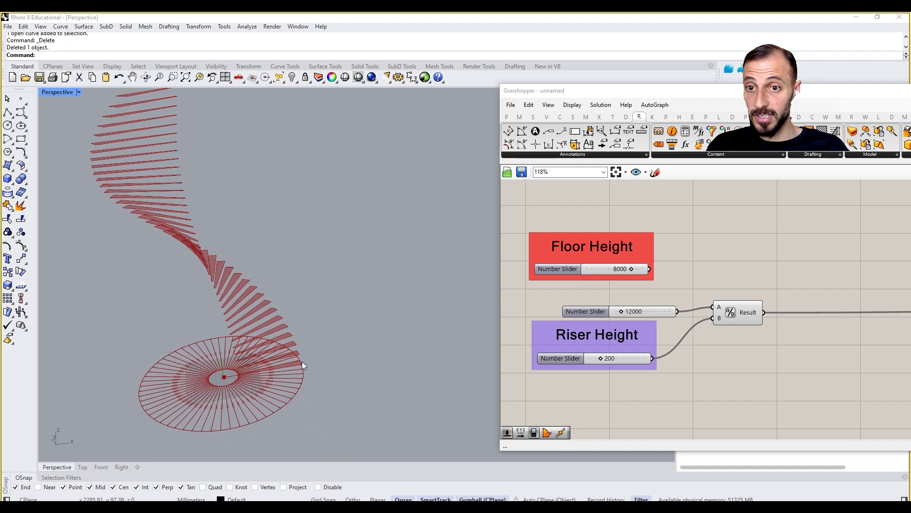
right_drag(258, 298, 243, 282)
scroll(253, 326, down, 5)
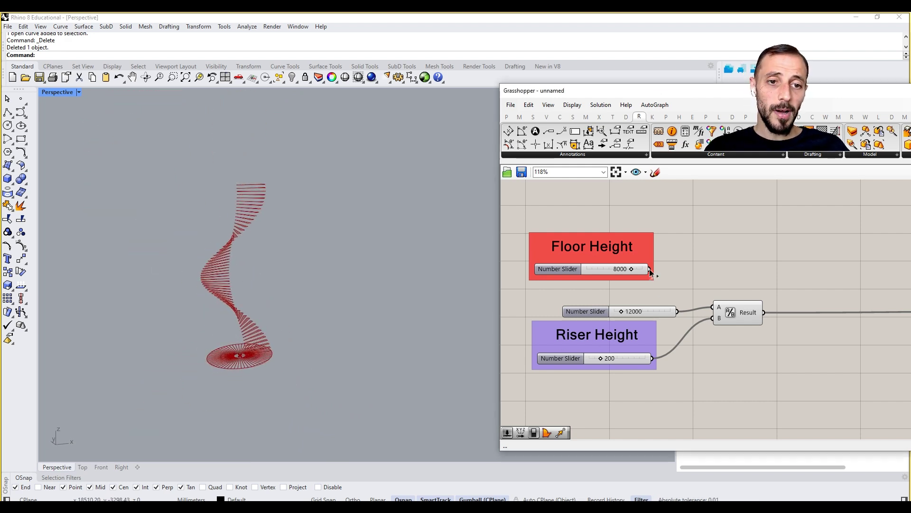
drag(649, 268, 702, 302)
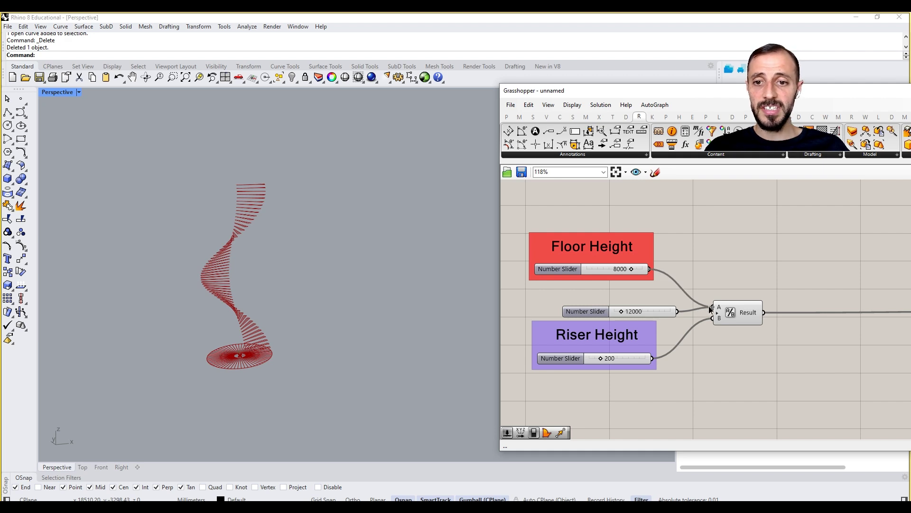
Delete the 12000 slider and view the restored 8000-high stair from a new angle.
click(654, 307)
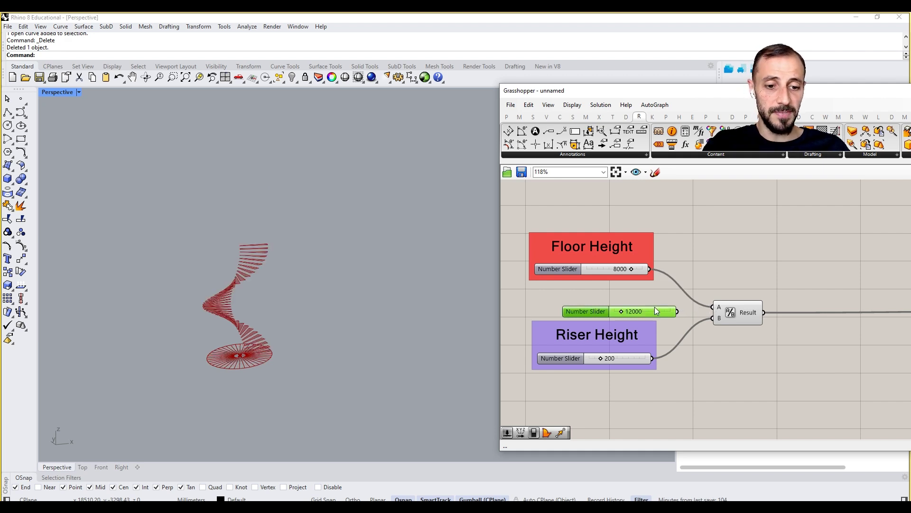
key(Delete)
right_drag(226, 330, 265, 370)
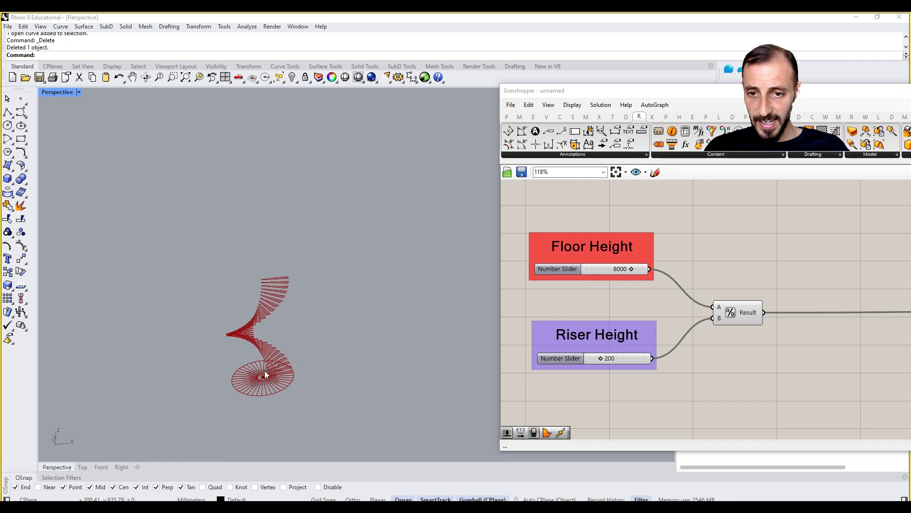
scroll(703, 308, down, 3)
right_drag(740, 247, 682, 281)
right_drag(348, 332, 309, 363)
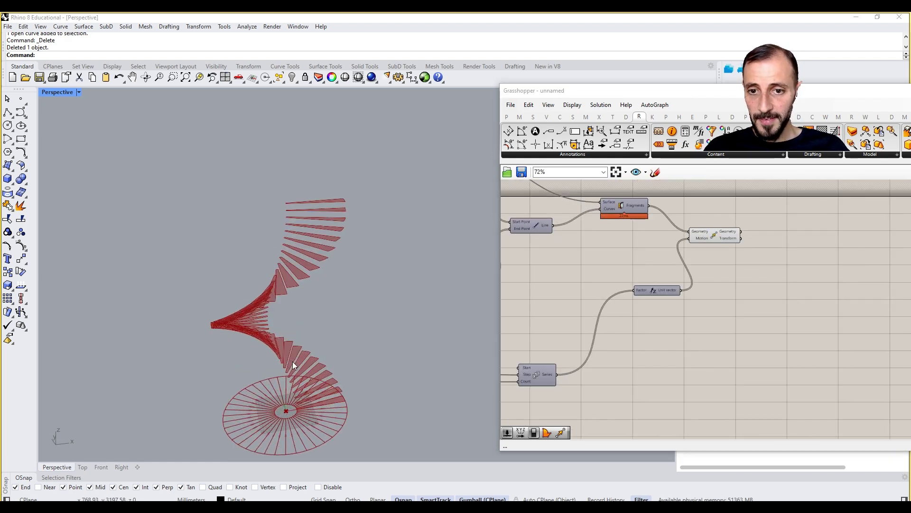